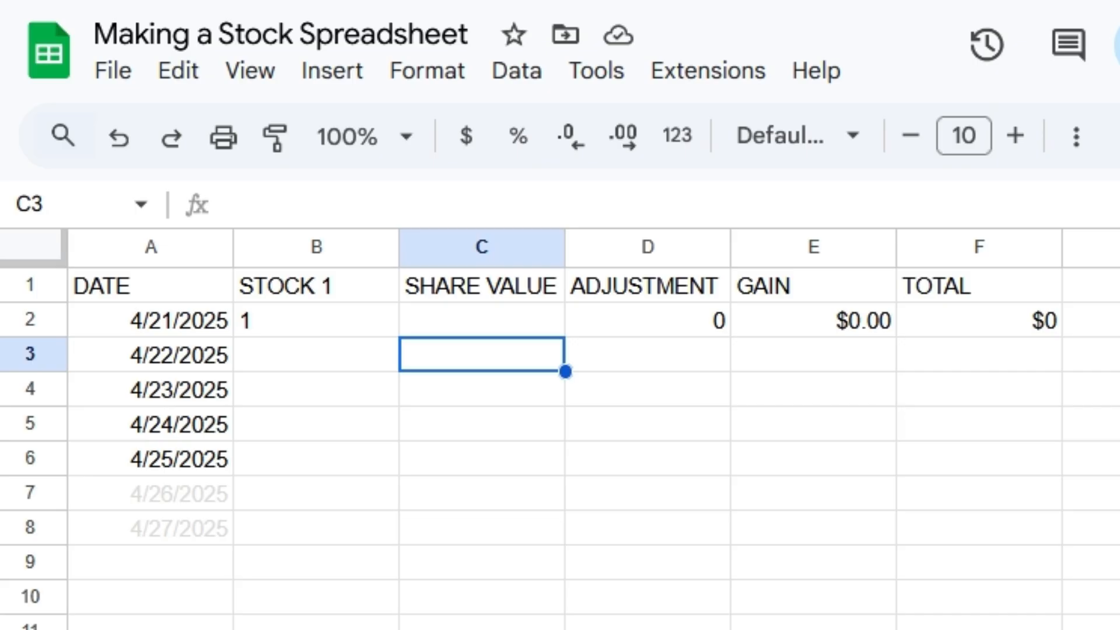
# Step: Review the column headers in row 1 from DATE through TOTAL, along with the first row's GAIN formula
pyautogui.click(150, 286)
pyautogui.click(316, 285)
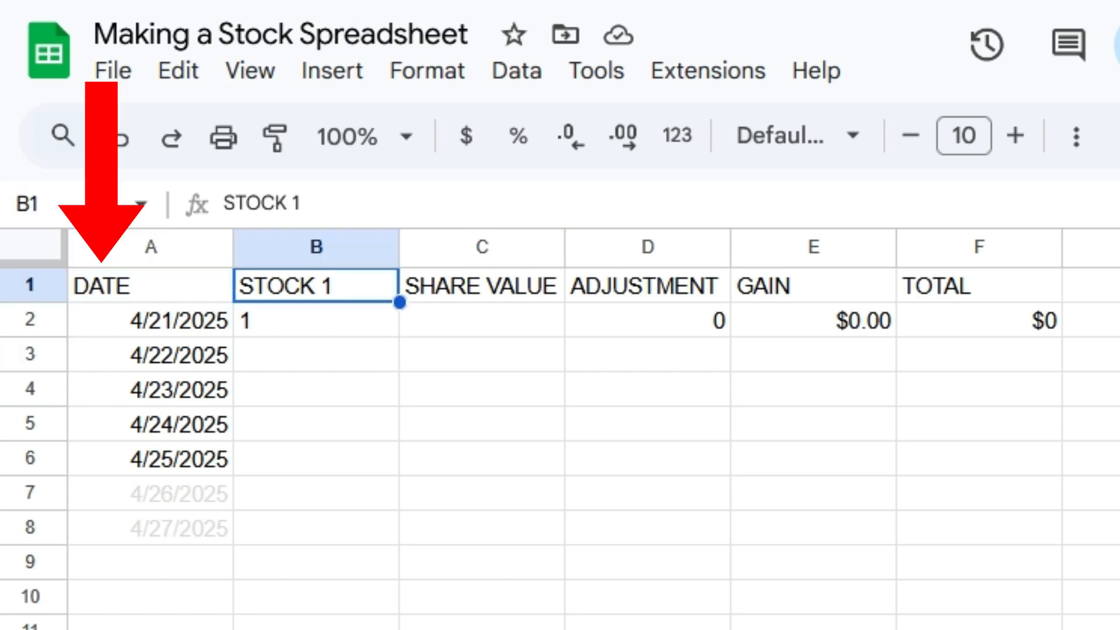
pyautogui.click(482, 286)
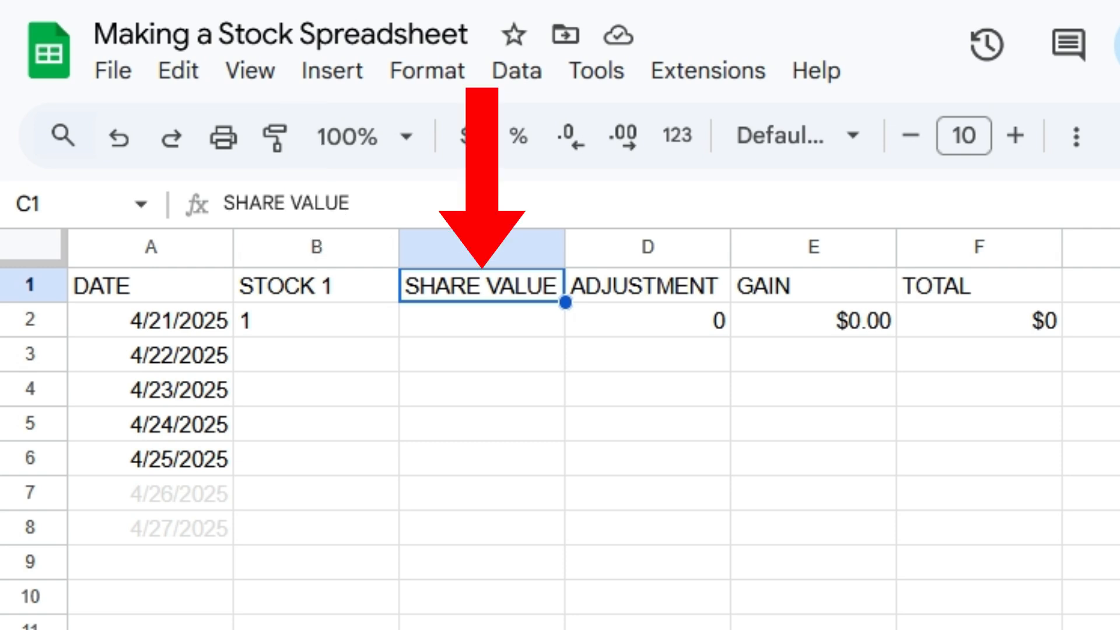
pyautogui.click(647, 285)
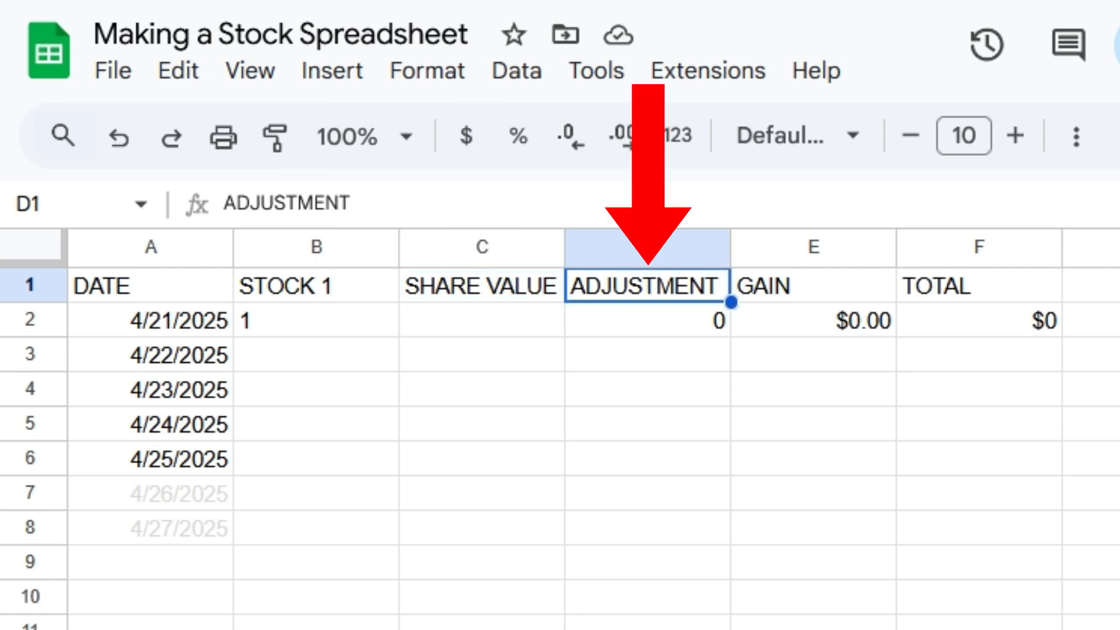
pyautogui.click(813, 286)
pyautogui.click(813, 321)
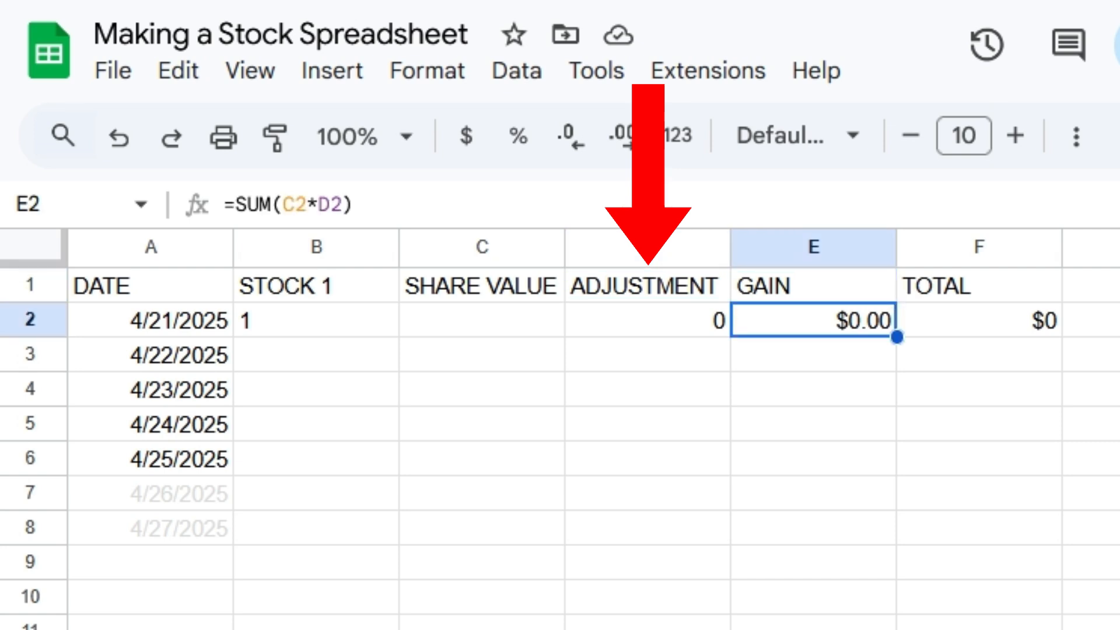
pyautogui.click(814, 285)
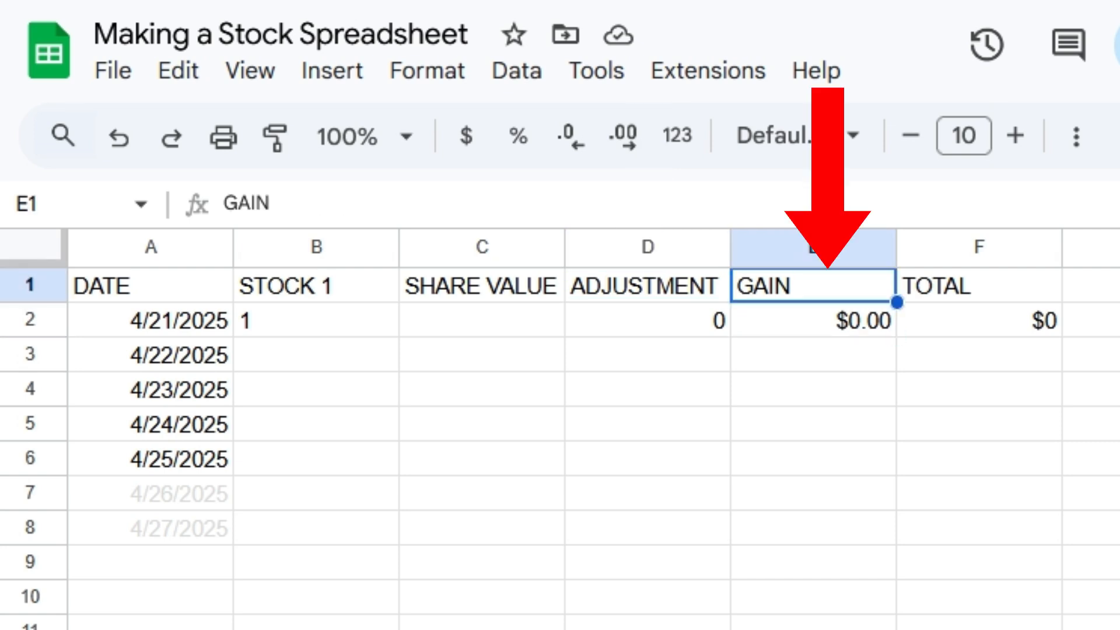
pyautogui.click(979, 286)
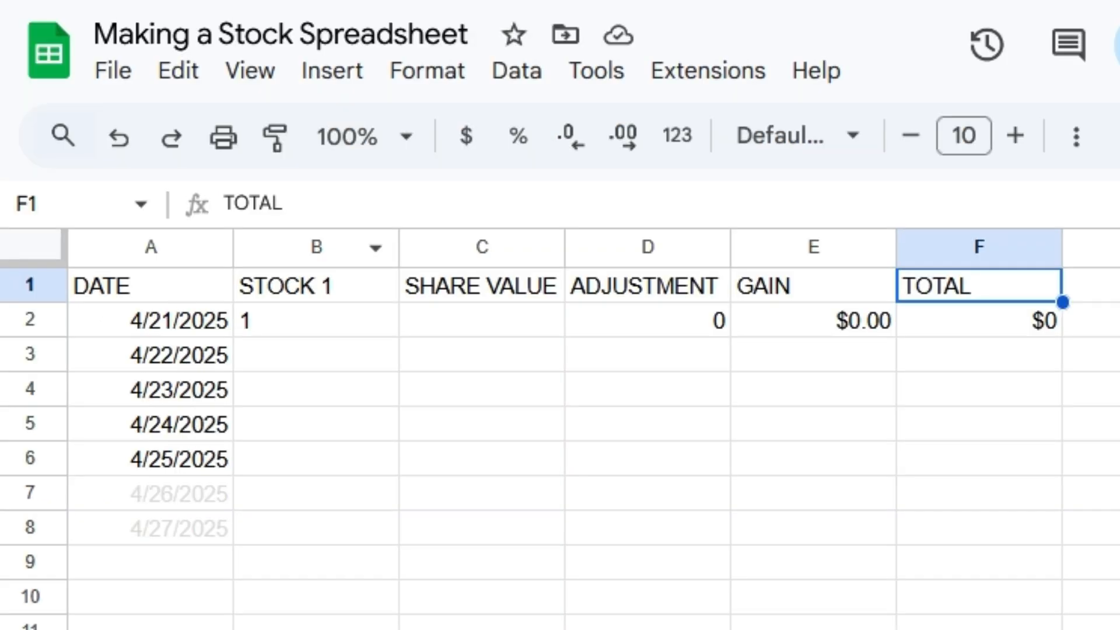
# Step: Enter $241.38 as the share value for 4/21/2025 in cell C2
pyautogui.doubleClick(482, 320)
pyautogui.write('241.38')
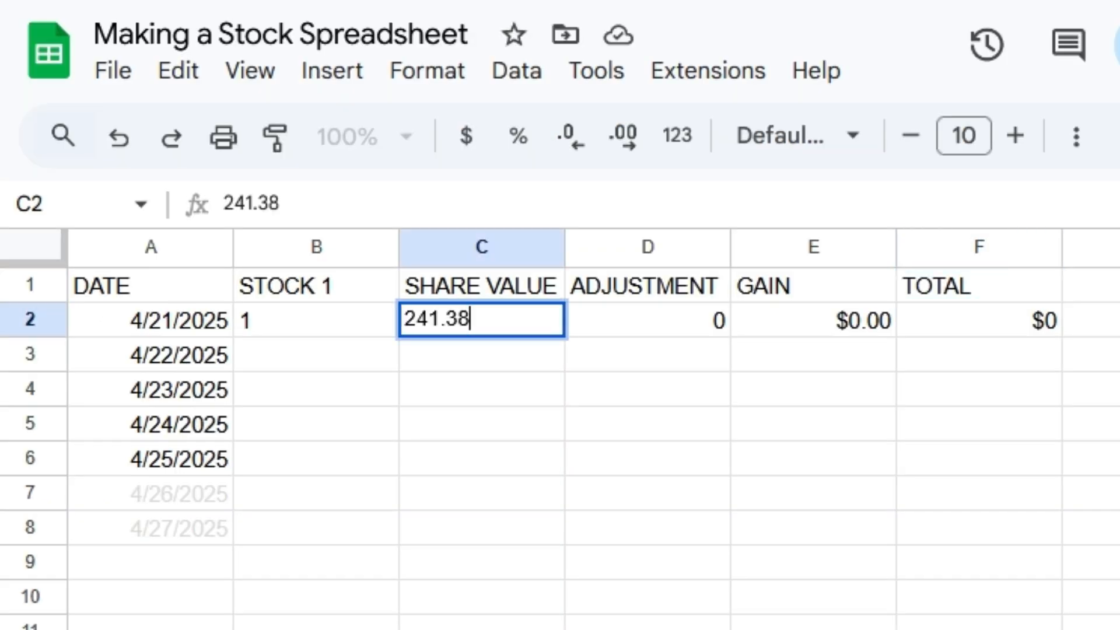
pyautogui.click(406, 319)
pyautogui.write('$')
pyautogui.press('Return')
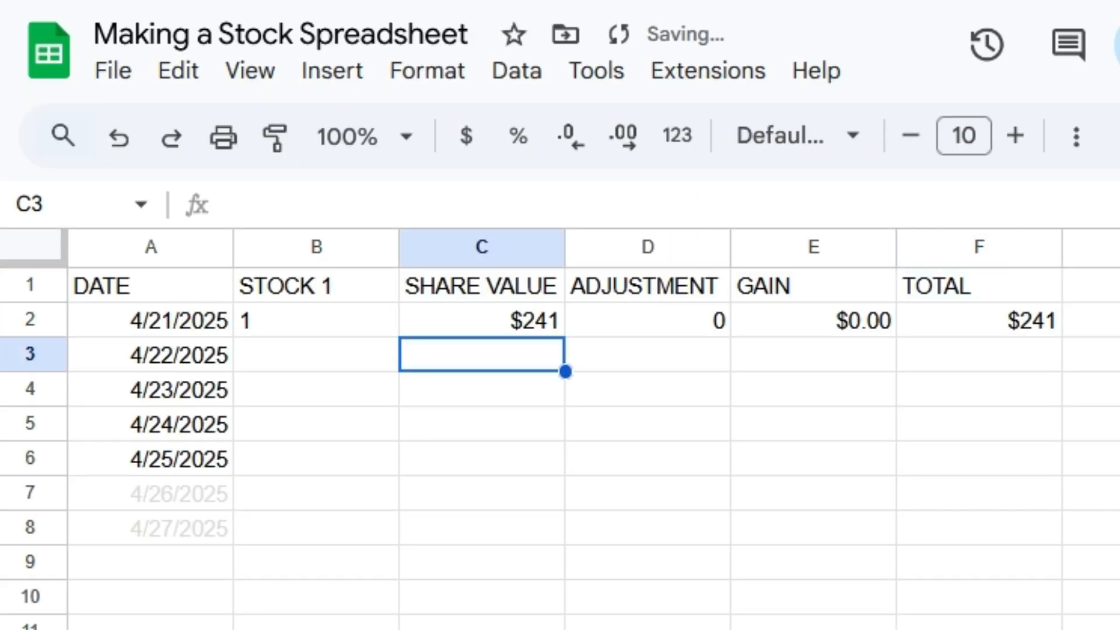
# Step: Format the share value in C2 to show two decimal places
pyautogui.click(316, 320)
pyautogui.click(482, 354)
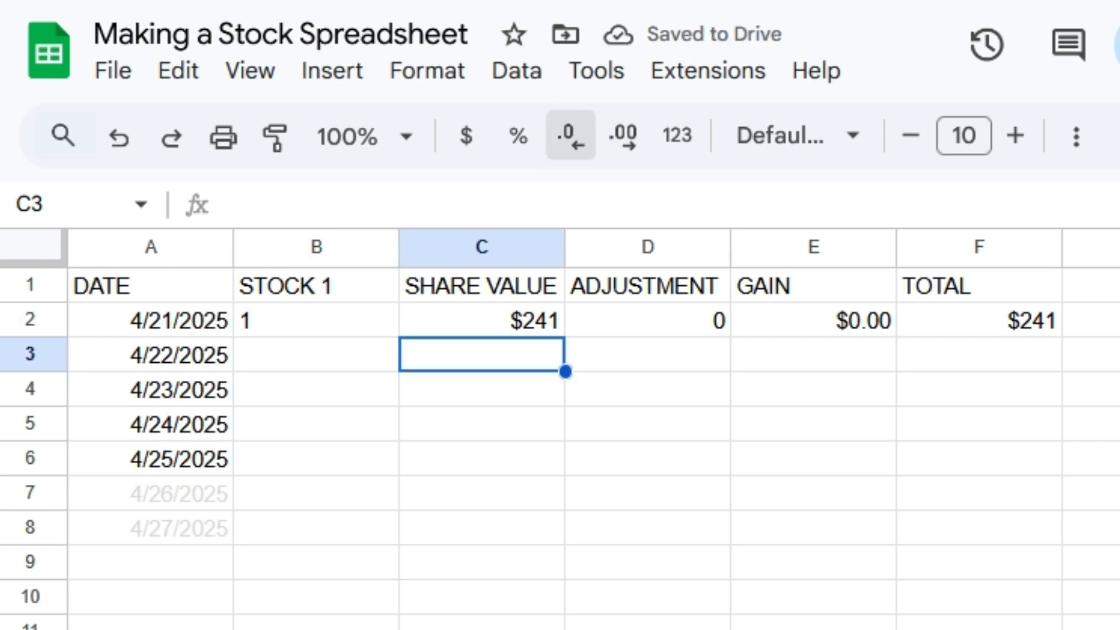
pyautogui.click(482, 320)
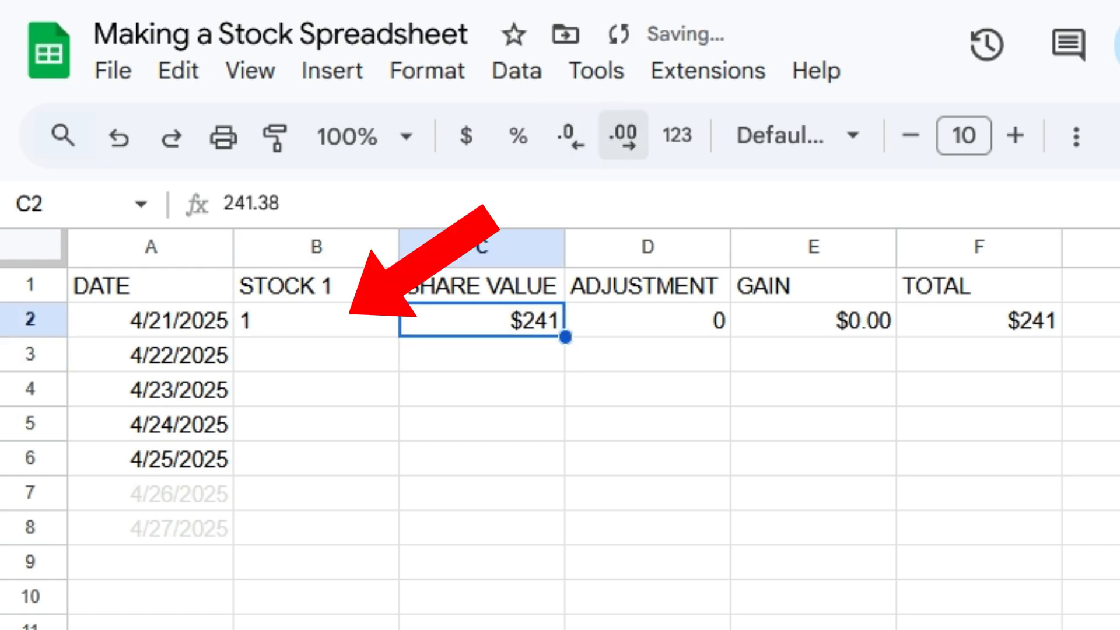
pyautogui.click(622, 135)
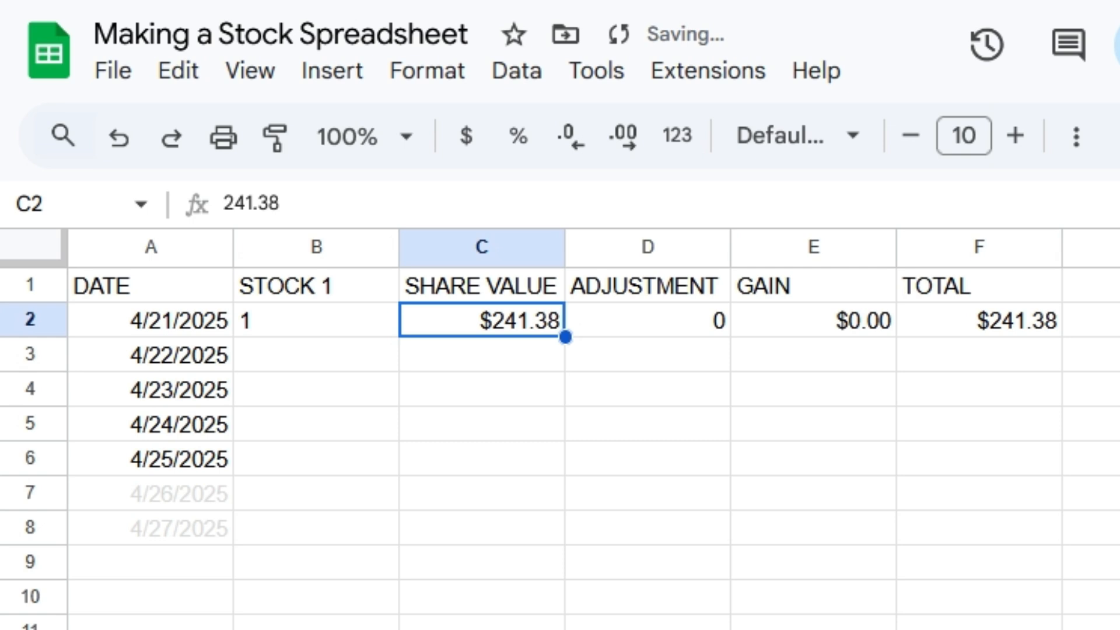
# Step: Check the adjustment entry for 4/21/2025 in cell D2
pyautogui.doubleClick(688, 320)
pyautogui.doubleClick(717, 320)
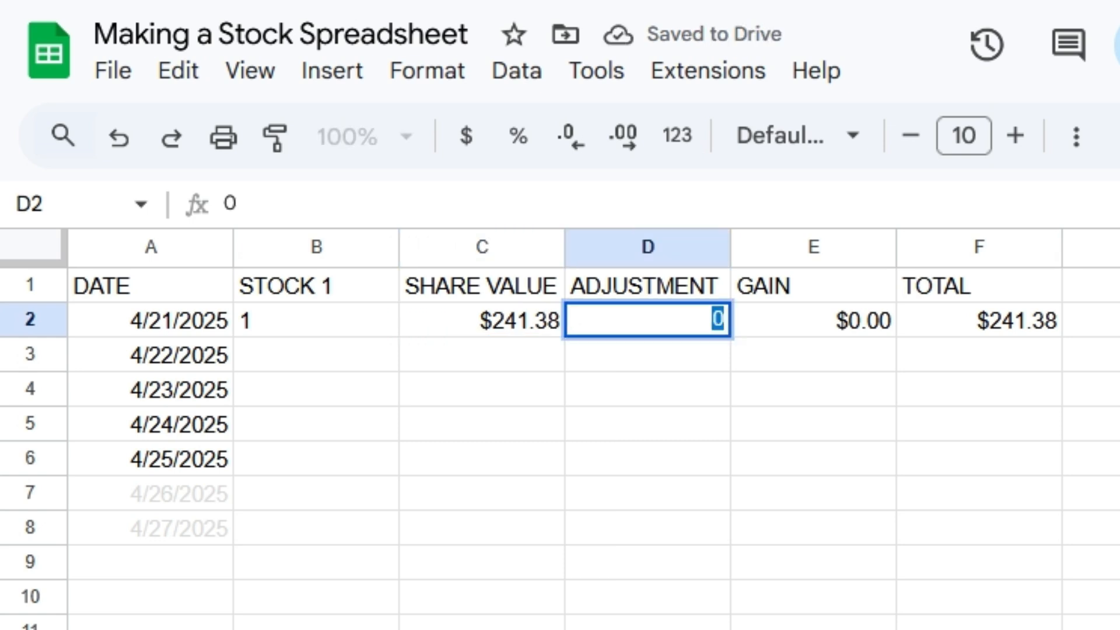
pyautogui.press('Return')
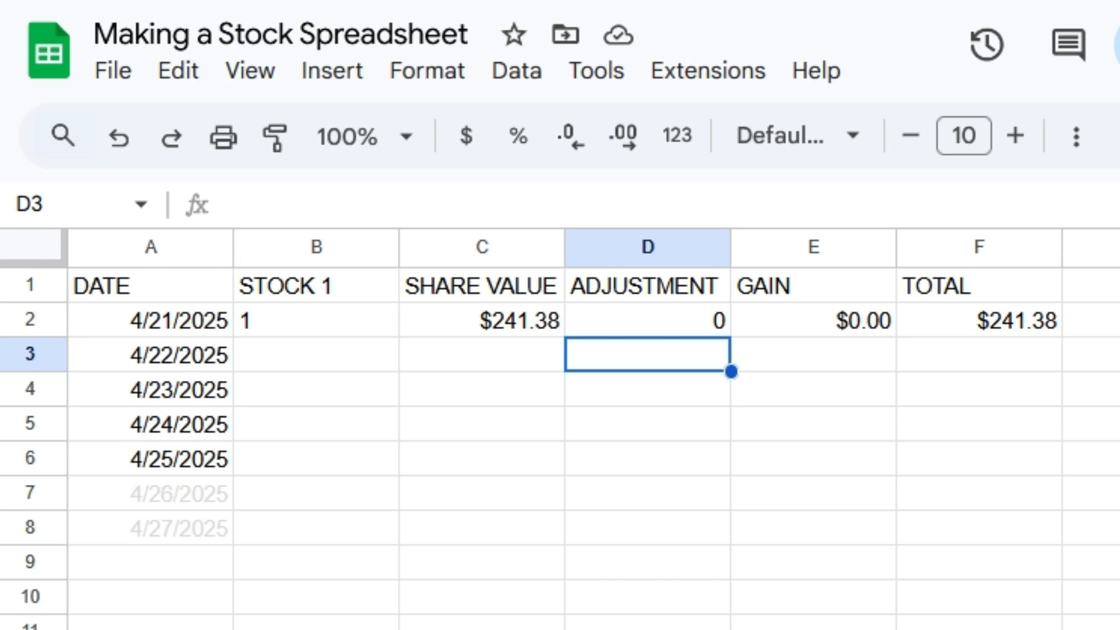
# Step: Copy the STOCK 1 share count from B2 down to B3 for 4/22/2025
pyautogui.click(350, 321)
pyautogui.moveTo(400, 336); pyautogui.dragTo(394, 360)
pyautogui.click(361, 355)
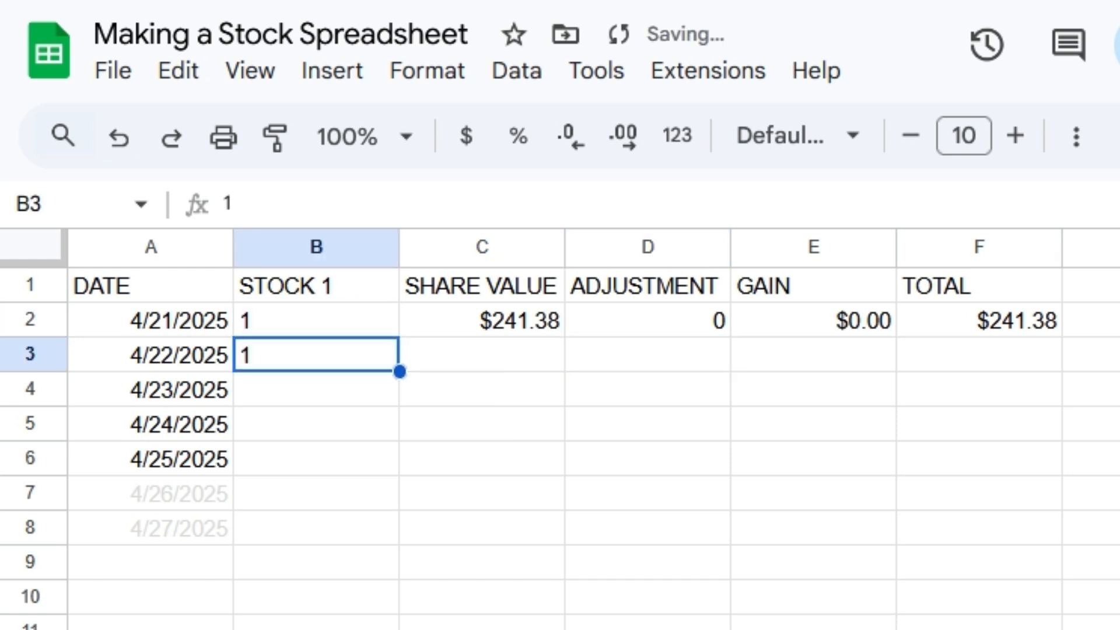
pyautogui.doubleClick(192, 355)
pyautogui.click(316, 355)
pyautogui.click(482, 320)
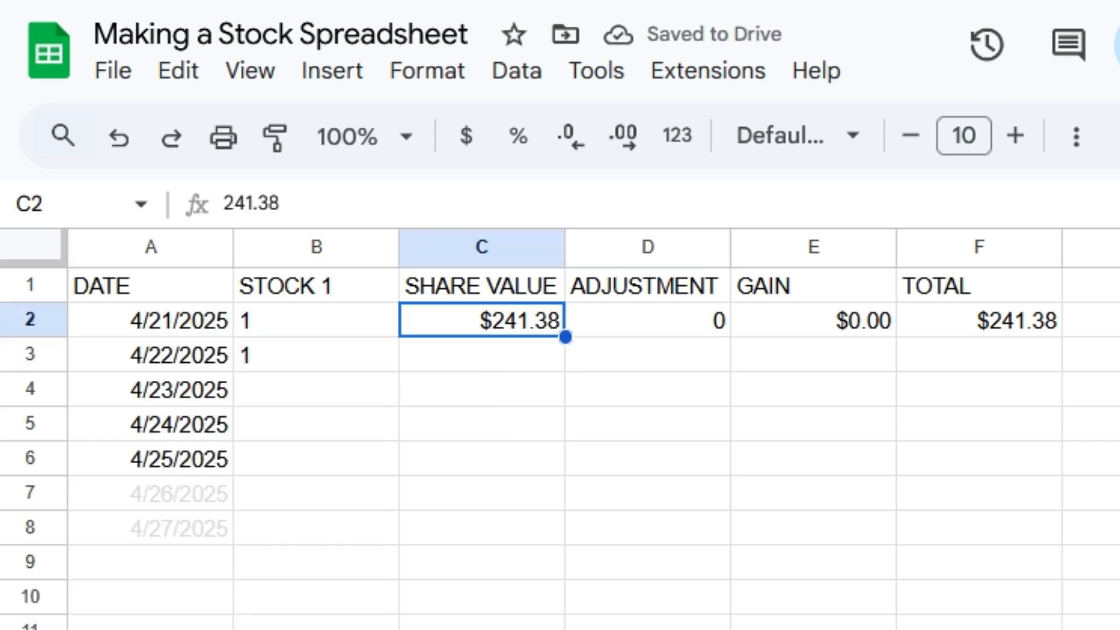
# Step: Enter a share value of $247.20 in C3 and an adjustment of 1.20% in D3 for 4/22/2025
pyautogui.doubleClick(482, 355)
pyautogui.write('$')
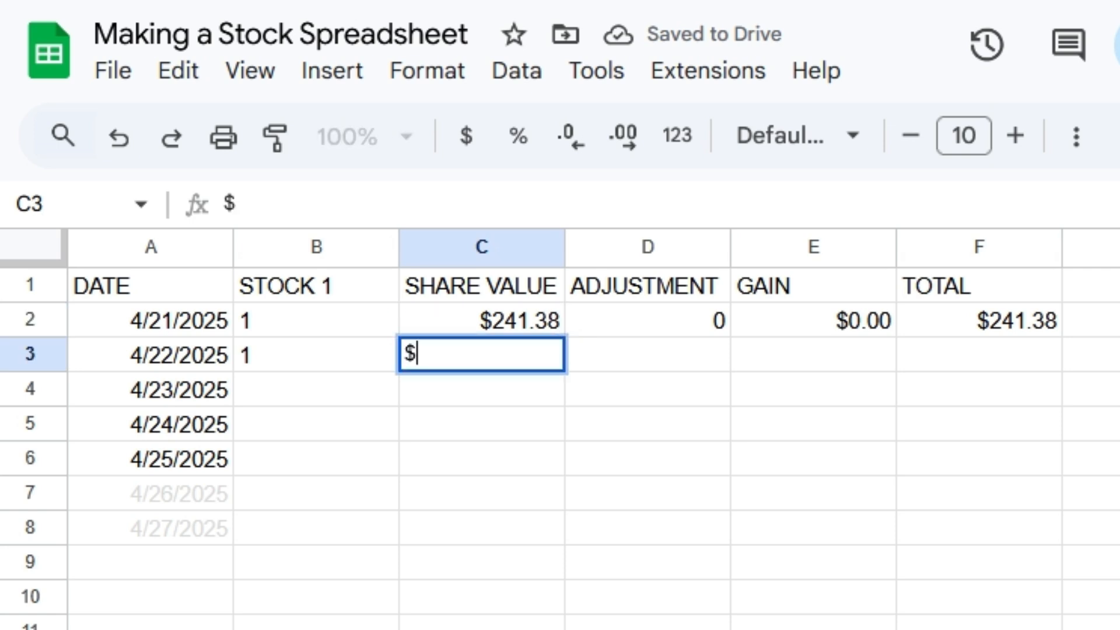
pyautogui.write('247.20')
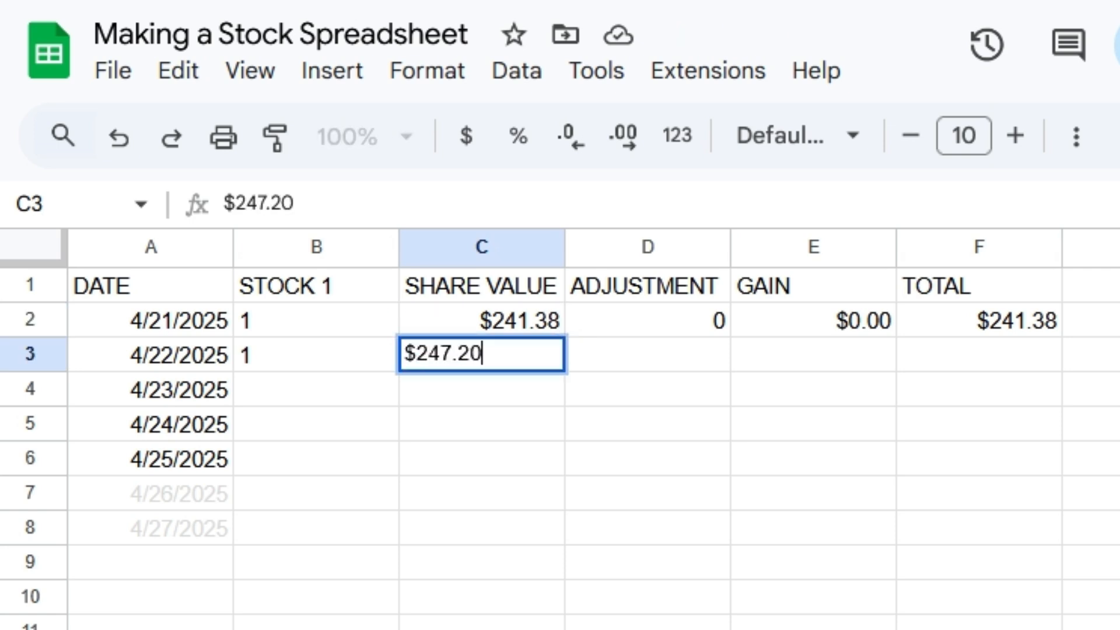
pyautogui.press('Return')
pyautogui.doubleClick(648, 355)
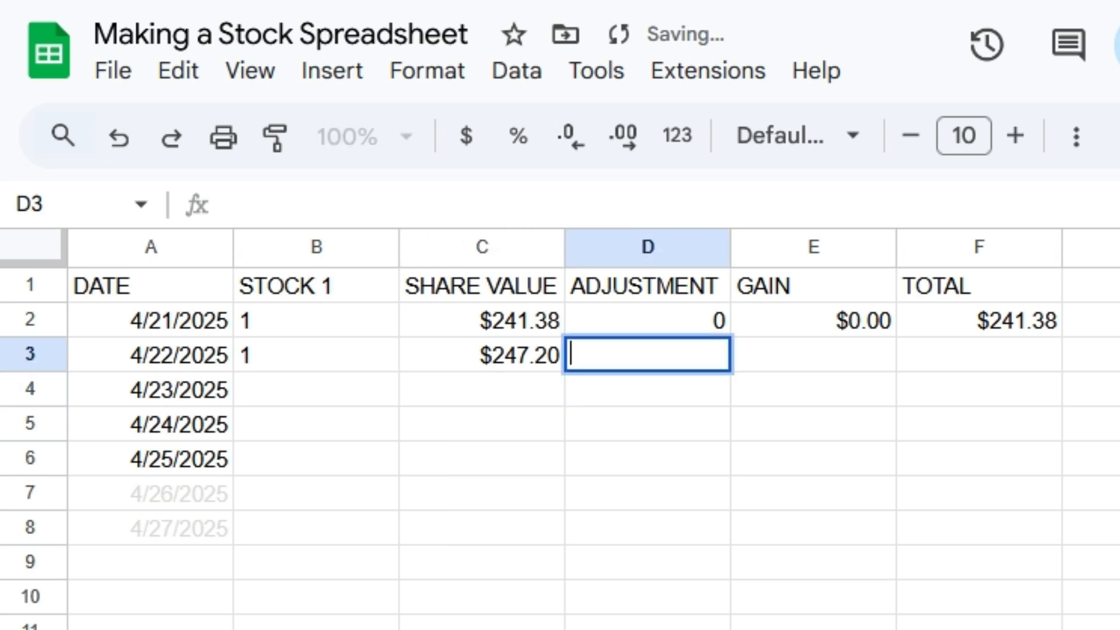
pyautogui.write('1.20%')
pyautogui.press('Return')
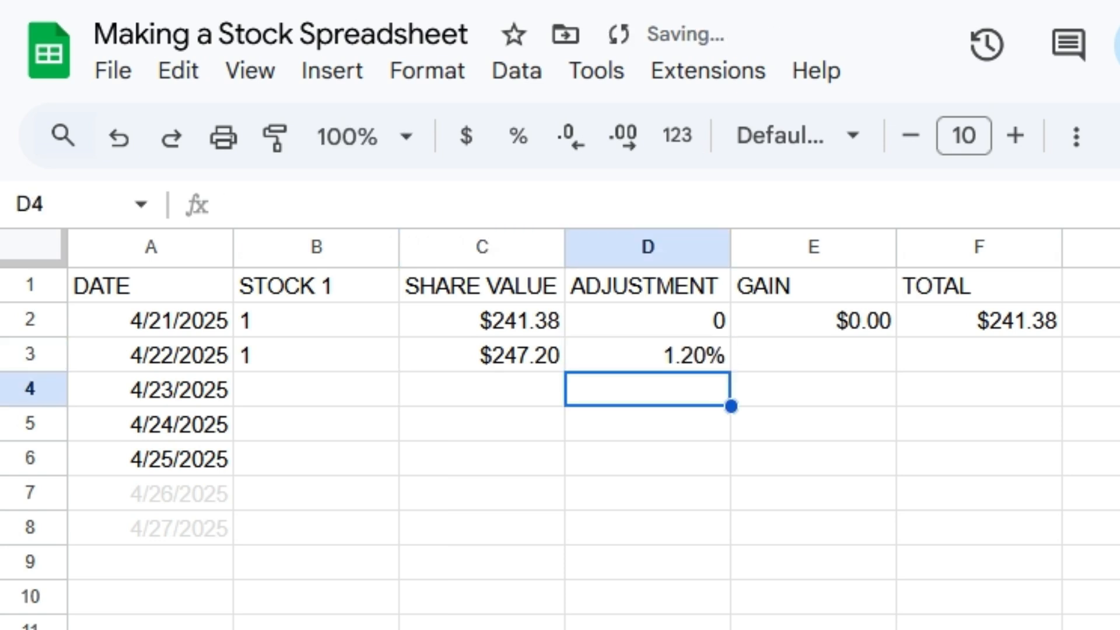
# Step: Fill the GAIN and TOTAL formulas from E2:F2 down to row 3 and inspect the copied formulas
pyautogui.click(813, 320)
pyautogui.moveTo(814, 320); pyautogui.dragTo(979, 320)
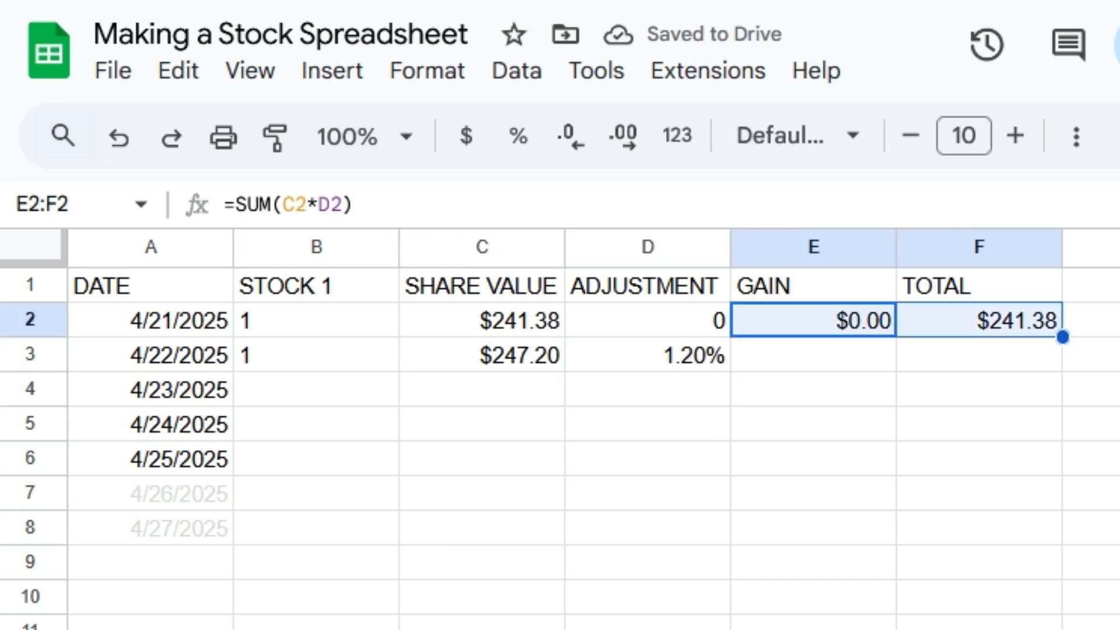
pyautogui.moveTo(1063, 336); pyautogui.dragTo(1062, 357)
pyautogui.click(979, 355)
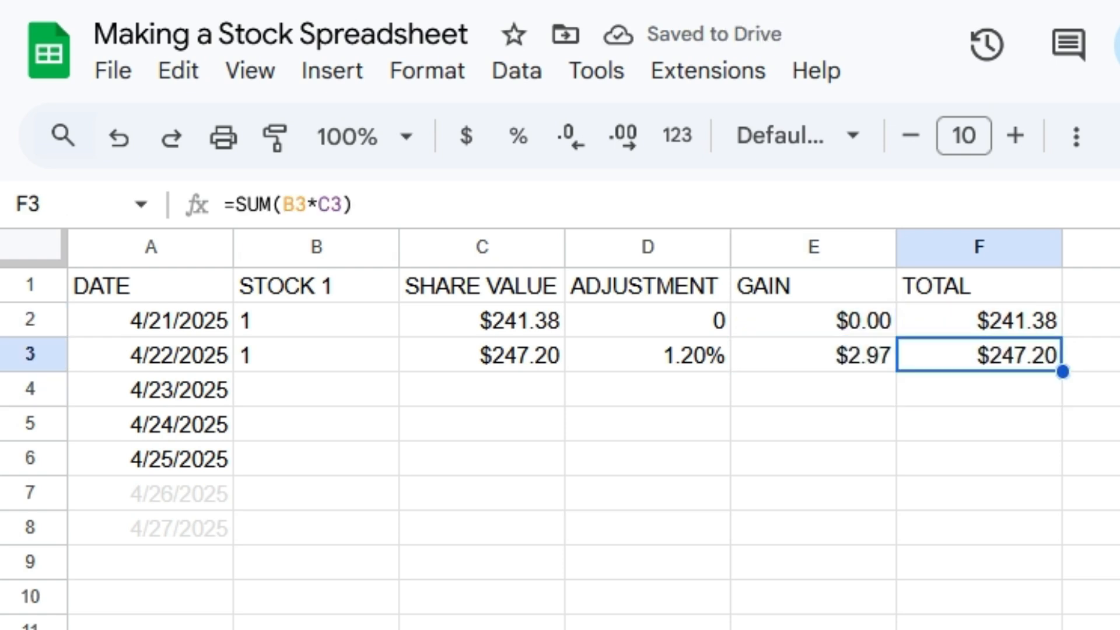
pyautogui.click(813, 355)
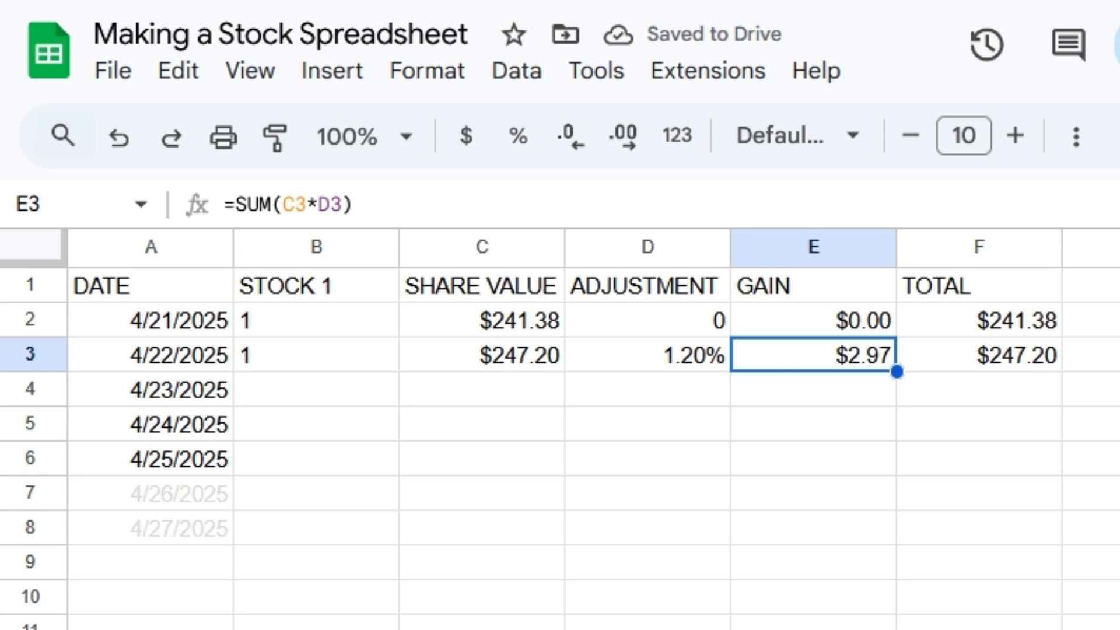
pyautogui.click(978, 355)
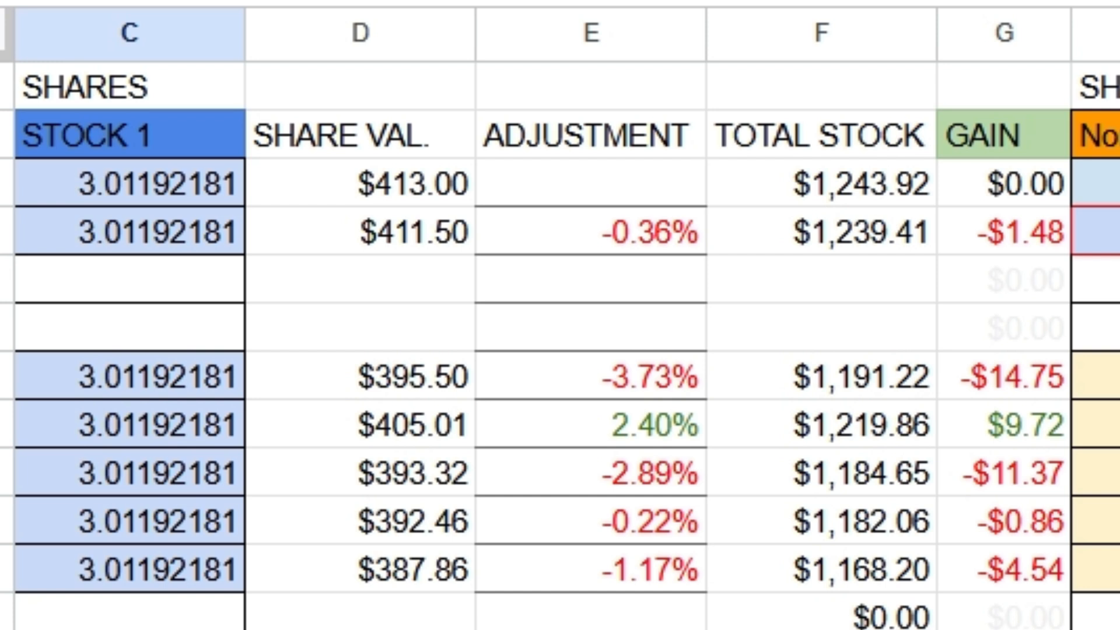
# Step: Examine the shares owned, share value and adjustment entries for STOCK 1 in the completed stock sheet
pyautogui.click(129, 183)
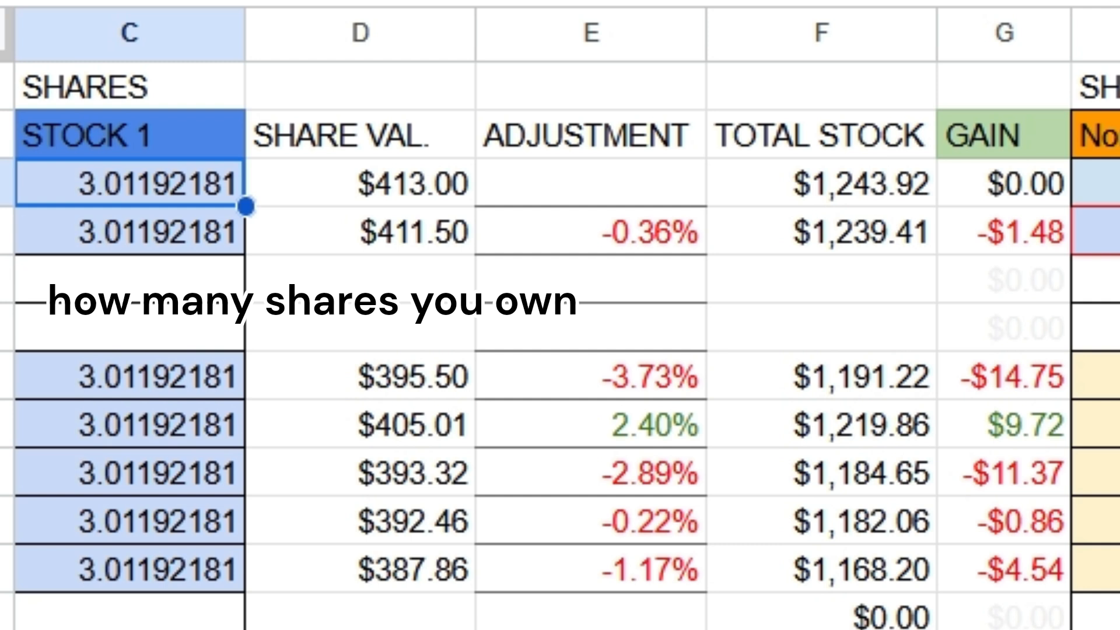
pyautogui.click(360, 183)
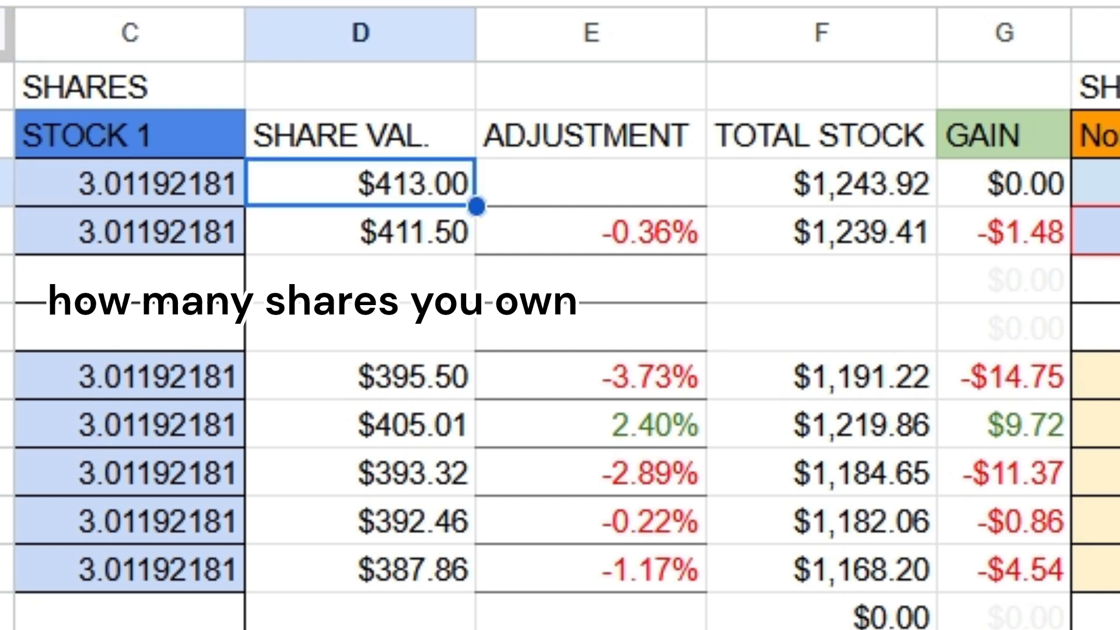
pyautogui.click(360, 232)
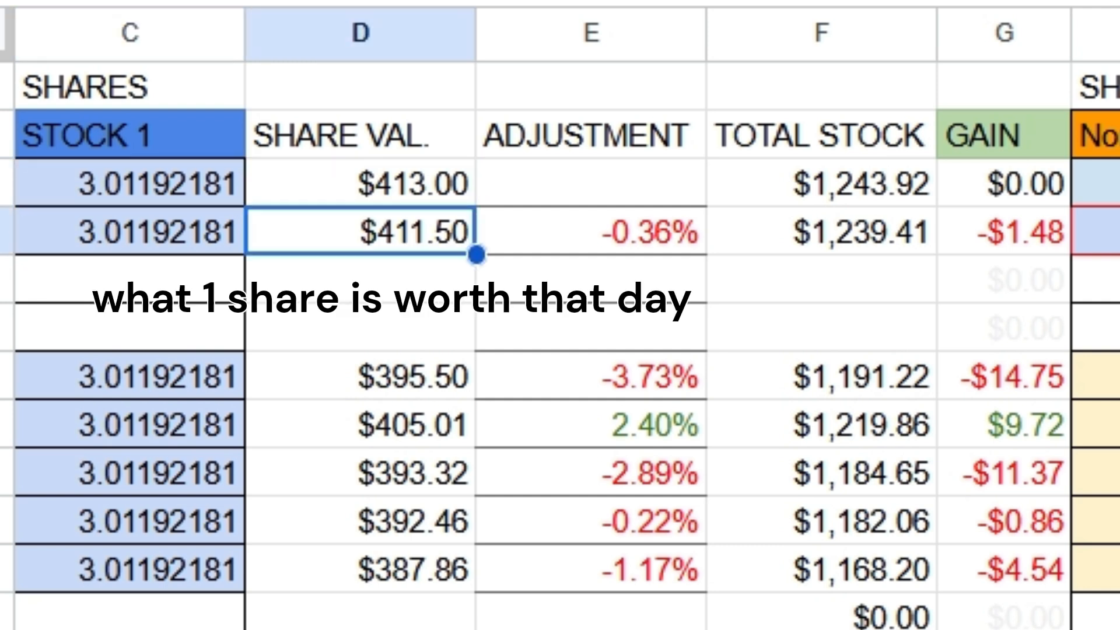
pyautogui.click(591, 232)
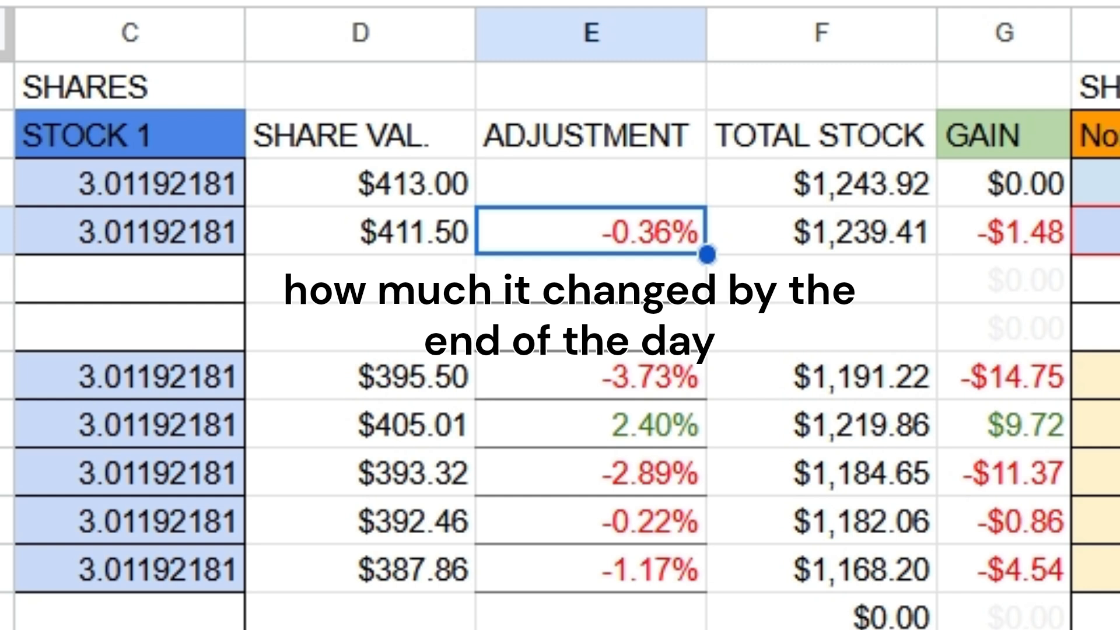
# Step: Inspect the TOTAL STOCK formula in F4 that multiplies share value by shares owned
pyautogui.click(822, 232)
pyautogui.press('Return')
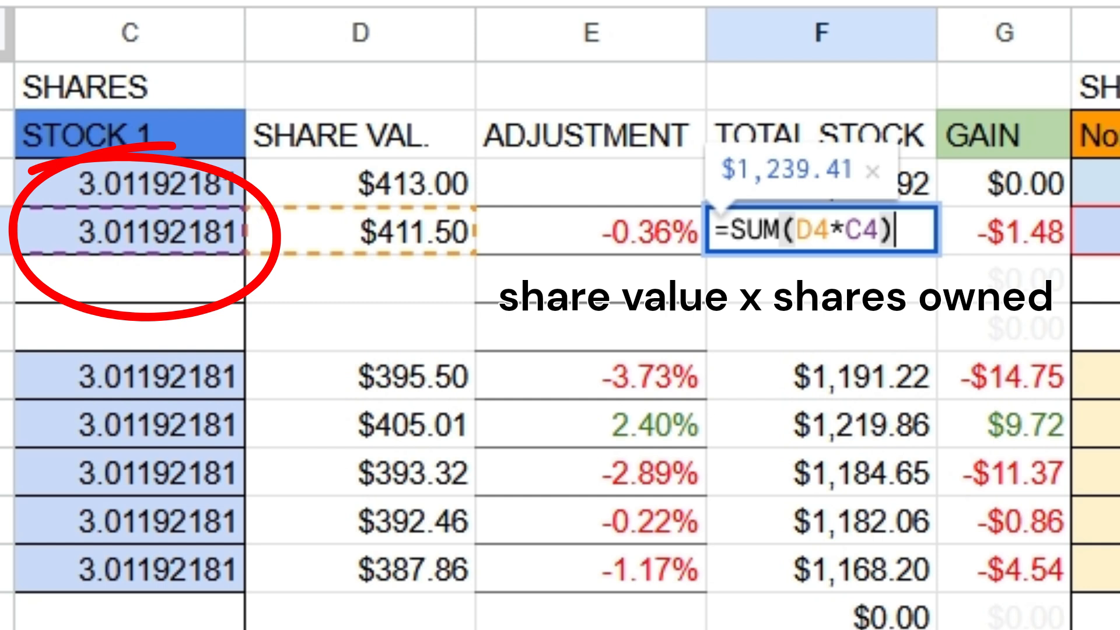
pyautogui.press('Return')
pyautogui.press('Up')
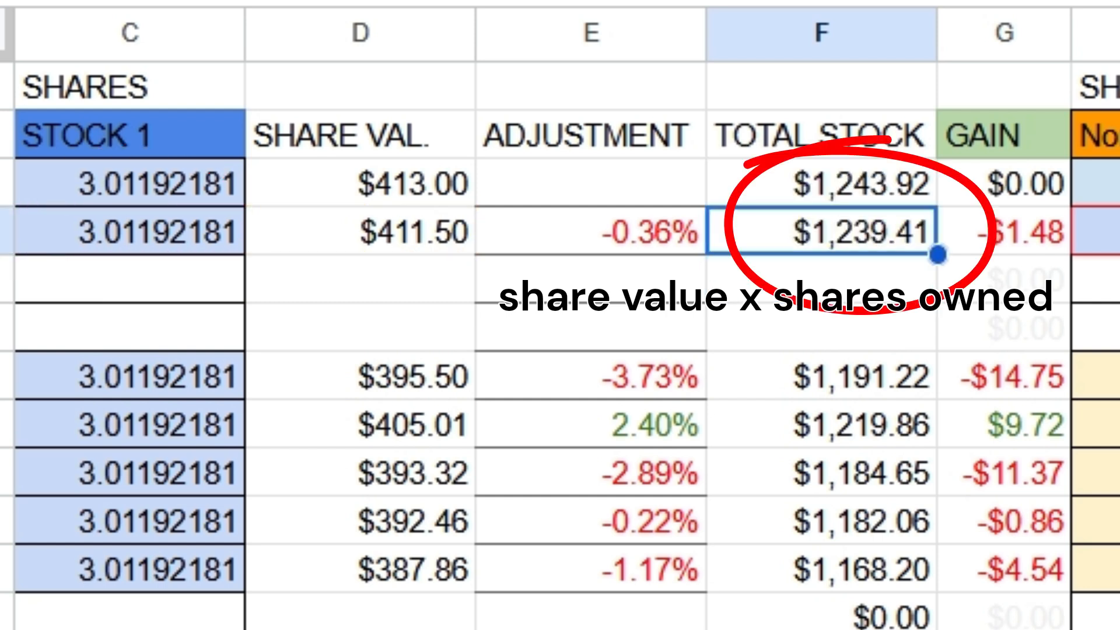
pyautogui.press('Return')
# Step: Inspect the GAIN formula in G4 that multiplies share value by adjustment, and browse the rows below it
pyautogui.press('Tab')
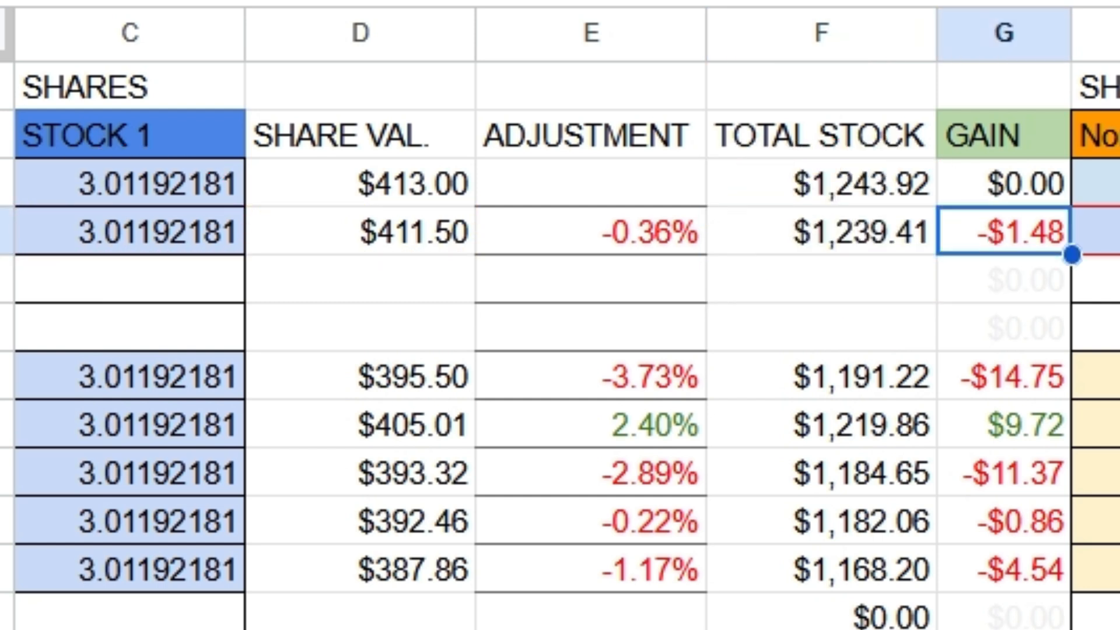
pyautogui.press('Return')
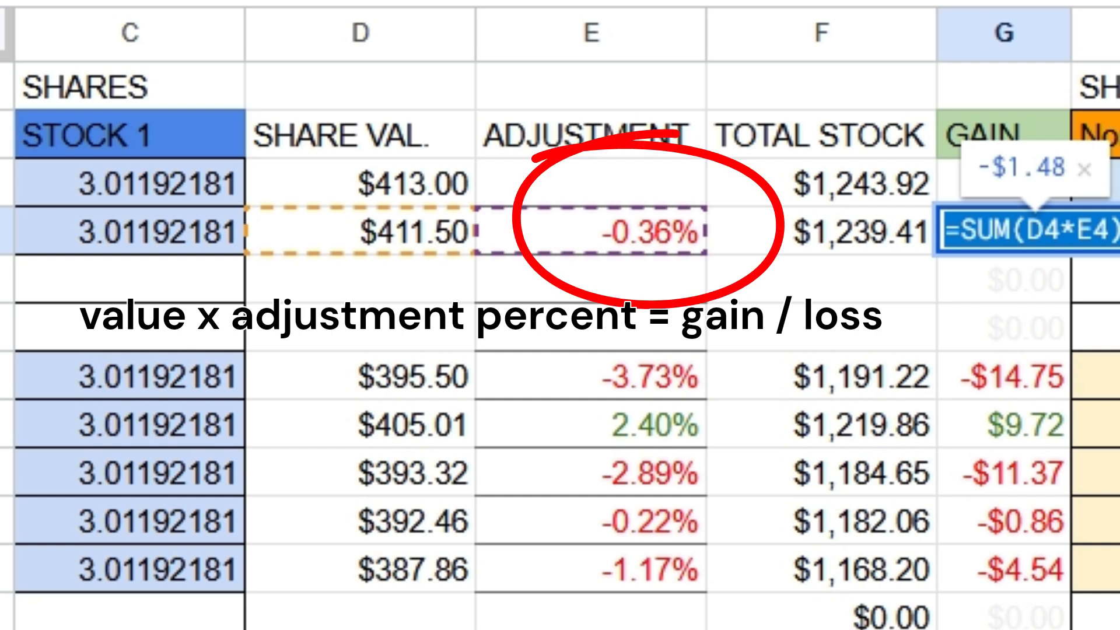
pyautogui.click(1077, 229)
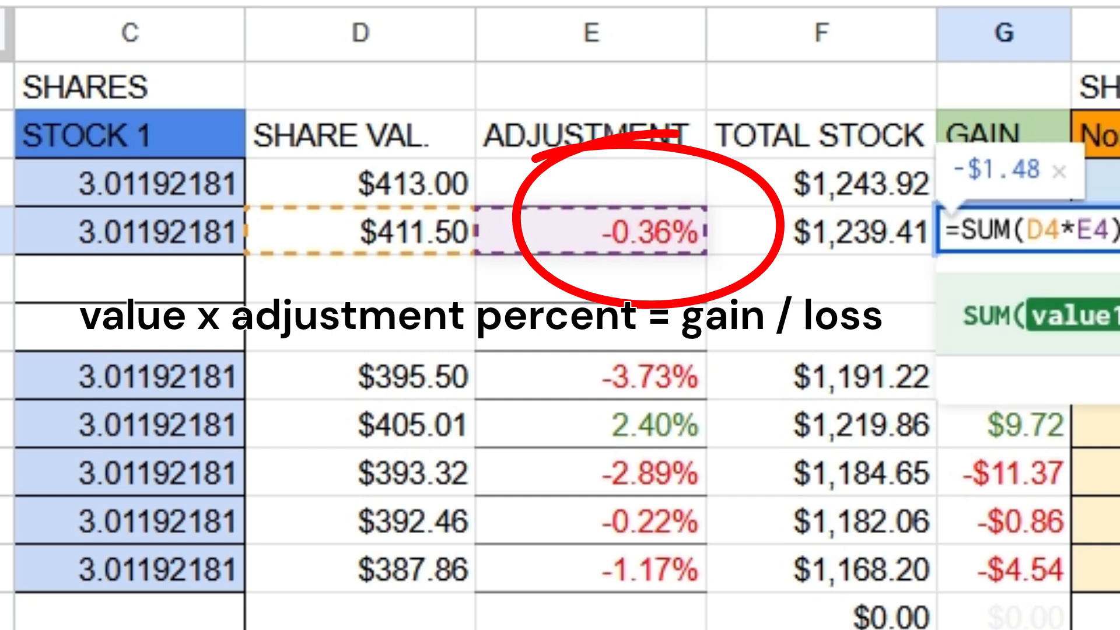
pyautogui.click(821, 279)
pyautogui.click(1004, 231)
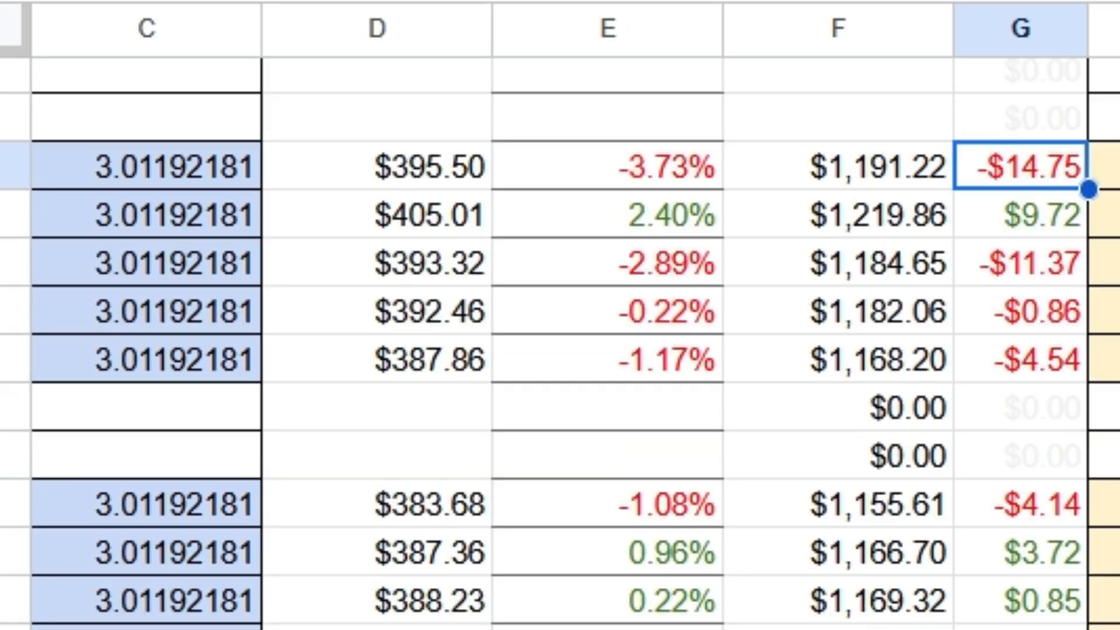
pyautogui.scroll(-3, 560, 350)
pyautogui.scroll(4, 560, 350)
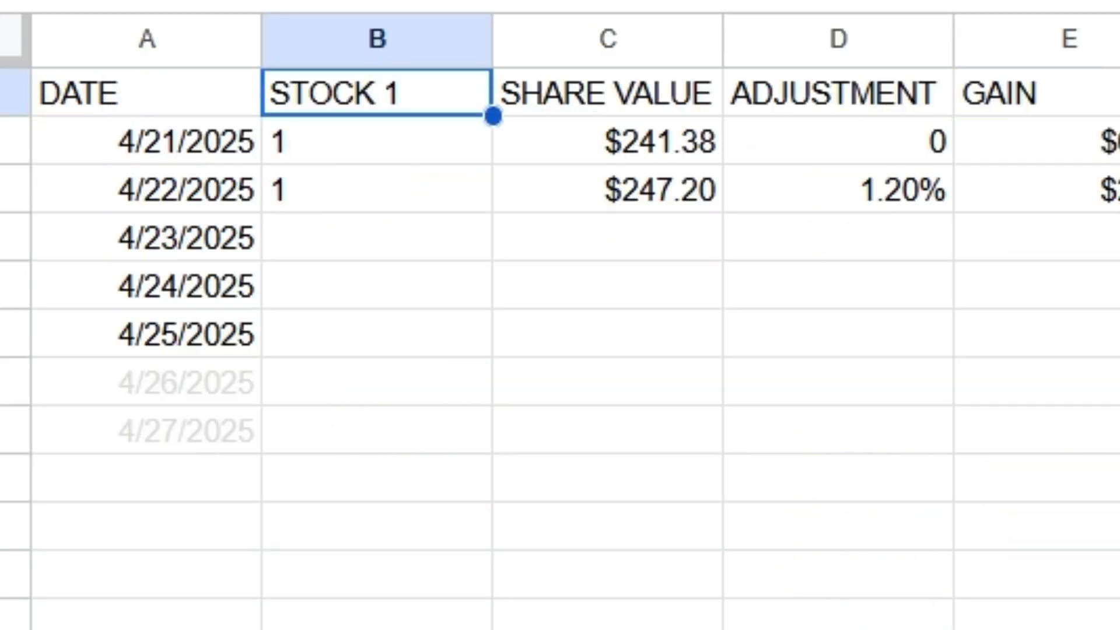
pyautogui.click(376, 237)
pyautogui.moveTo(146, 141); pyautogui.dragTo(1038, 383)
pyautogui.click(1038, 430)
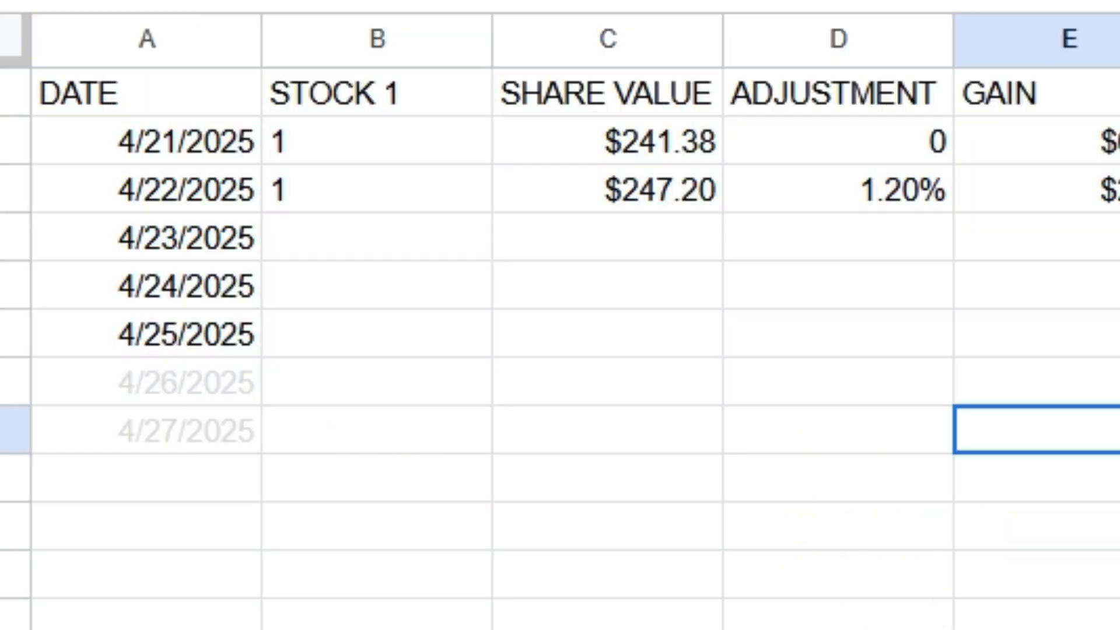